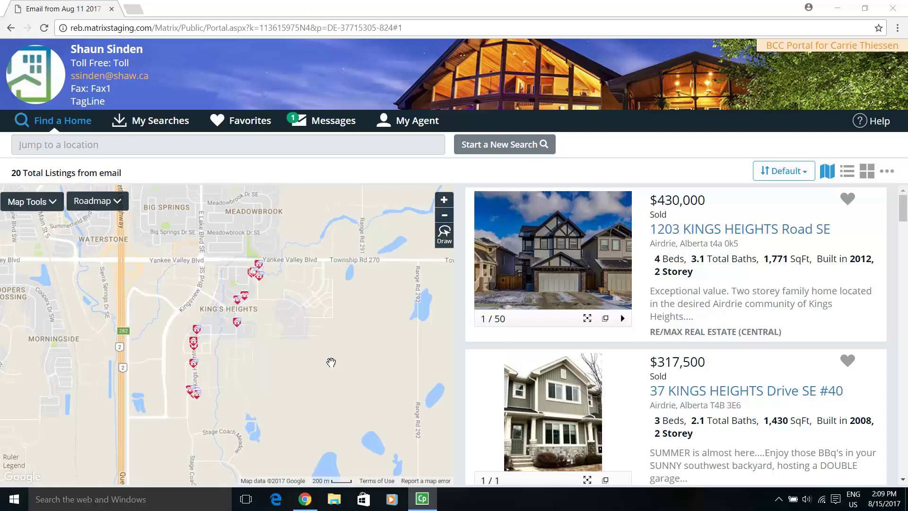
left_click(239, 326)
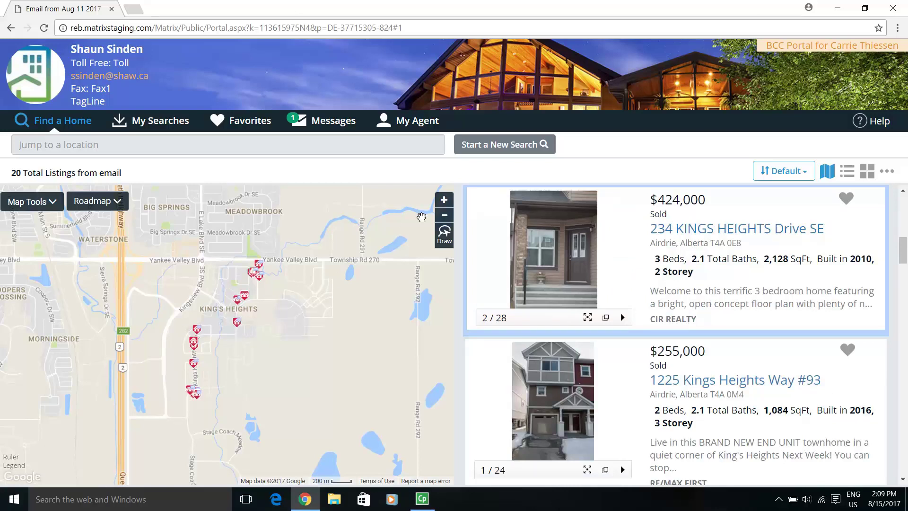
left_click(445, 201)
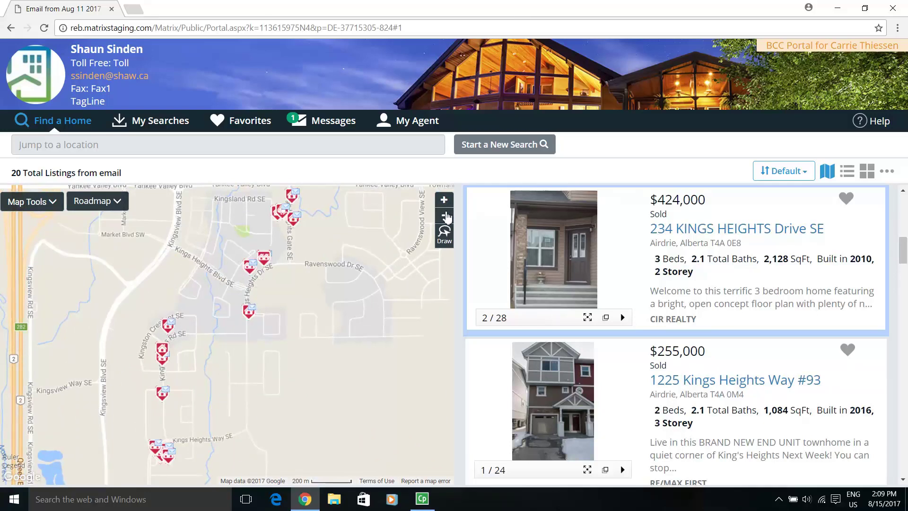
left_click(445, 215)
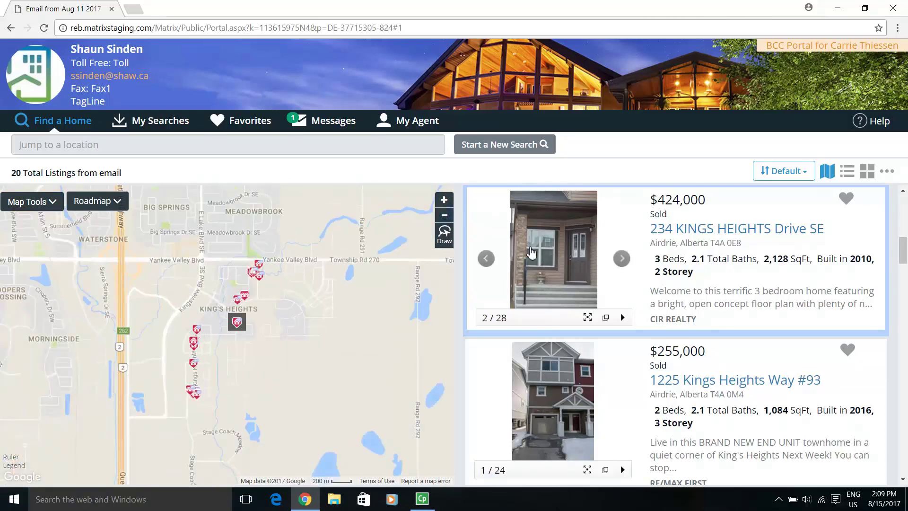
Advance through two listing photos and start the slideshow, reaching photo 6 of 28
left_click(621, 260)
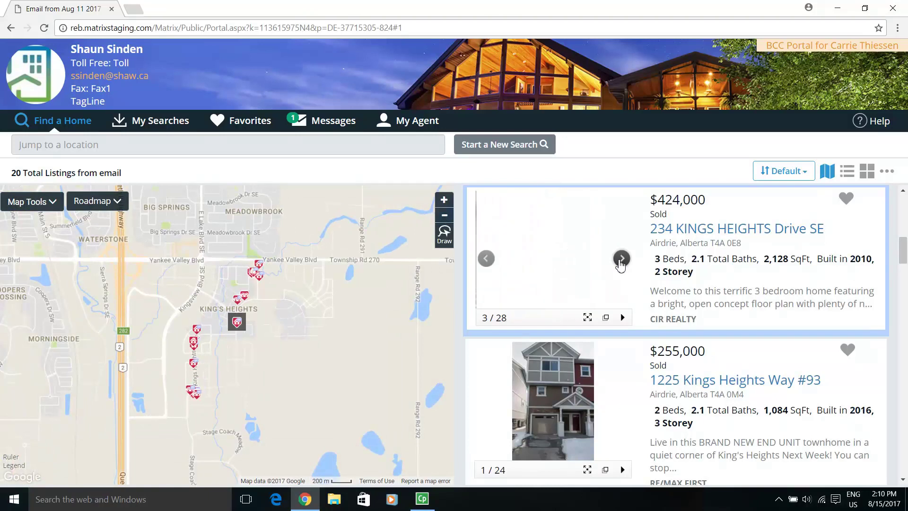
left_click(621, 260)
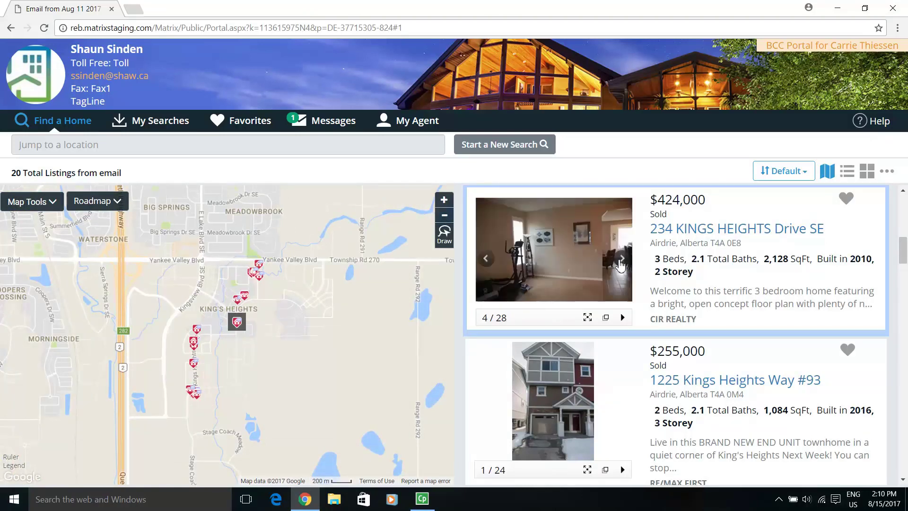
left_click(624, 317)
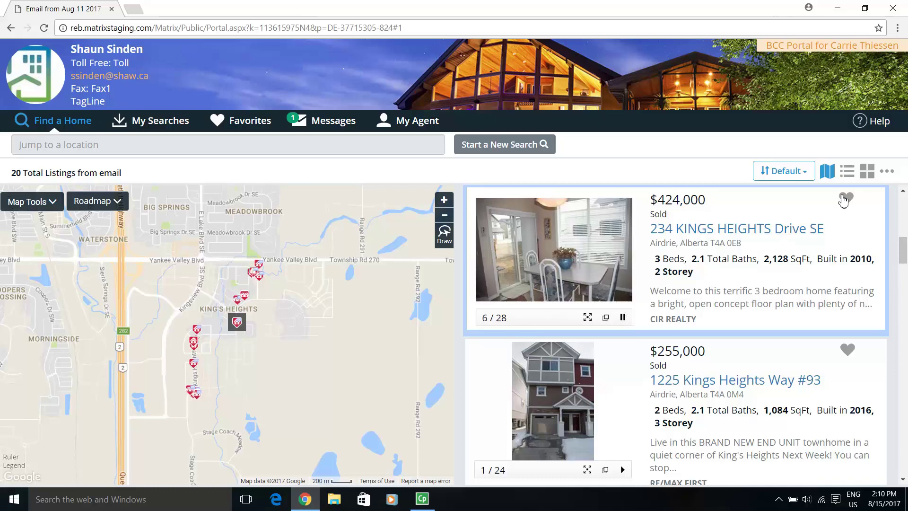
left_click(845, 202)
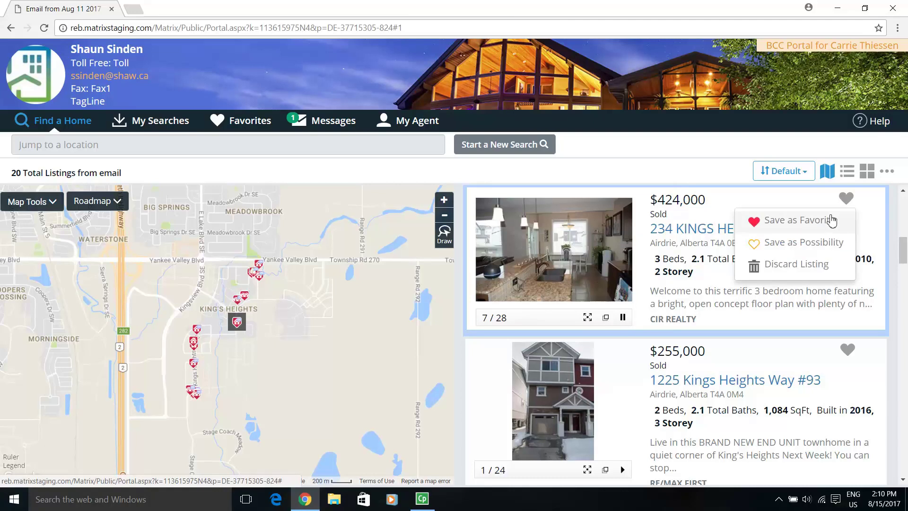
left_click(831, 222)
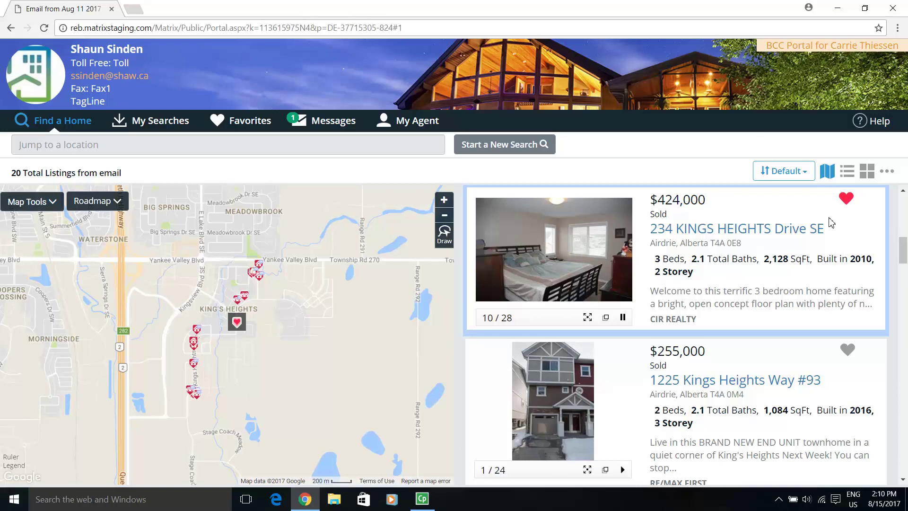
left_click(848, 350)
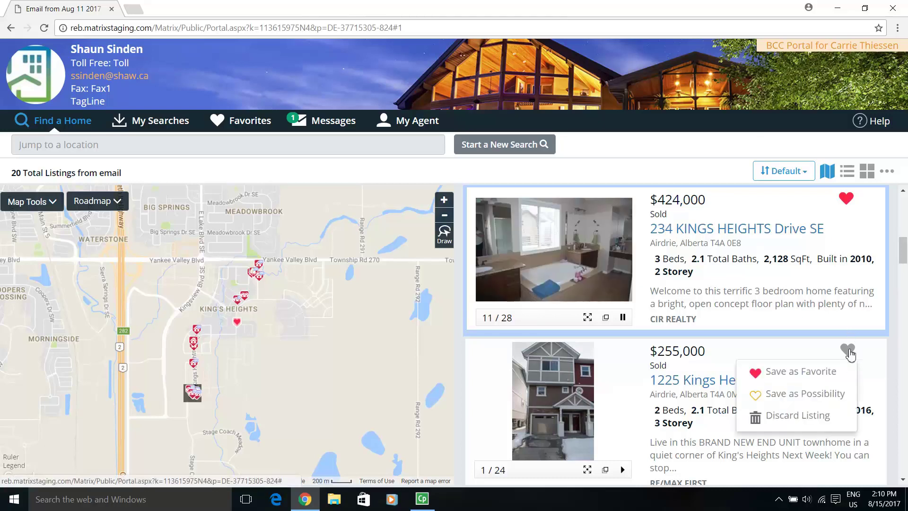
left_click(830, 416)
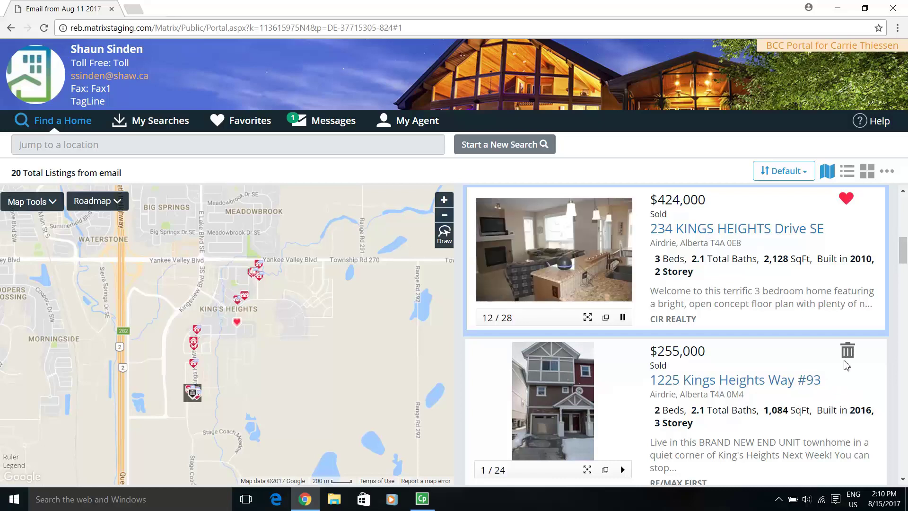
left_click(846, 359)
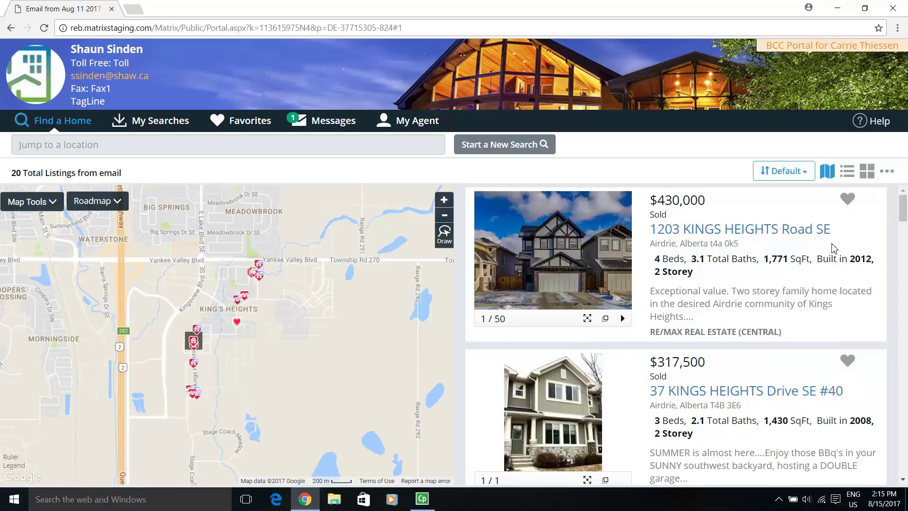
left_click(888, 171)
left_click(826, 238)
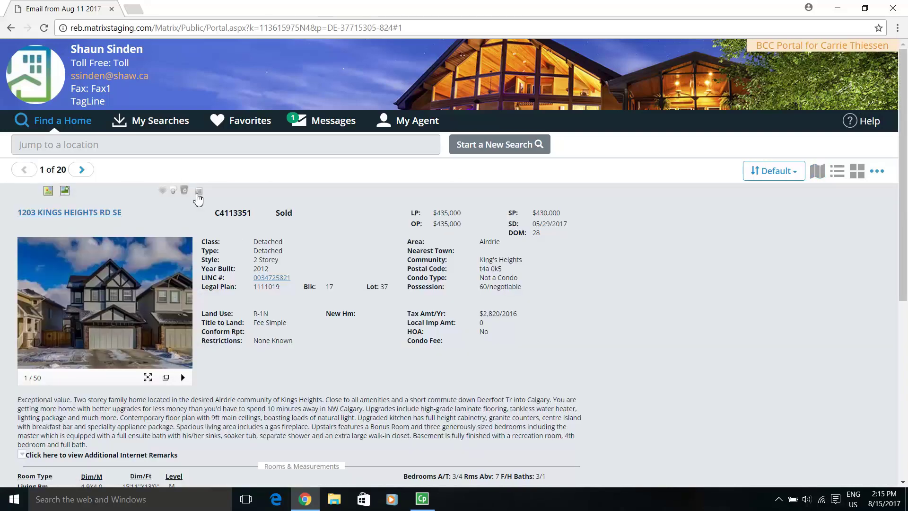
left_click(198, 193)
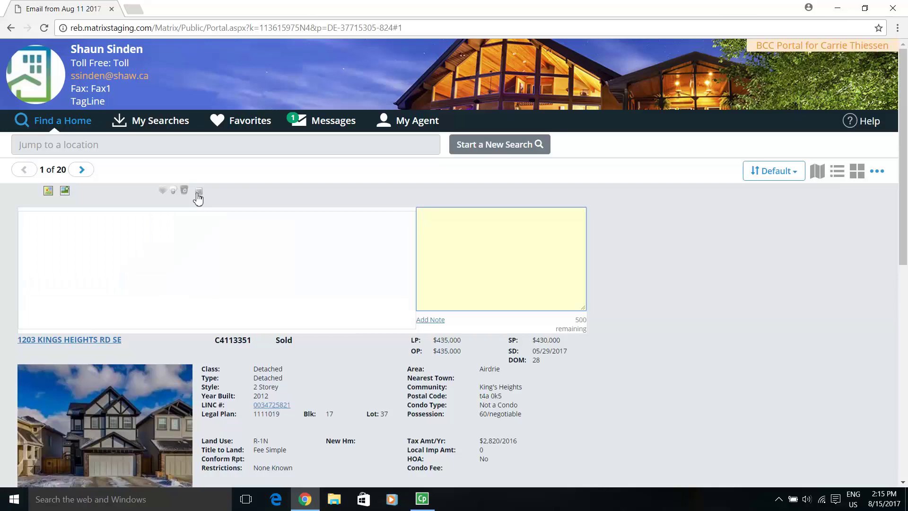
type("Note")
left_click(421, 323)
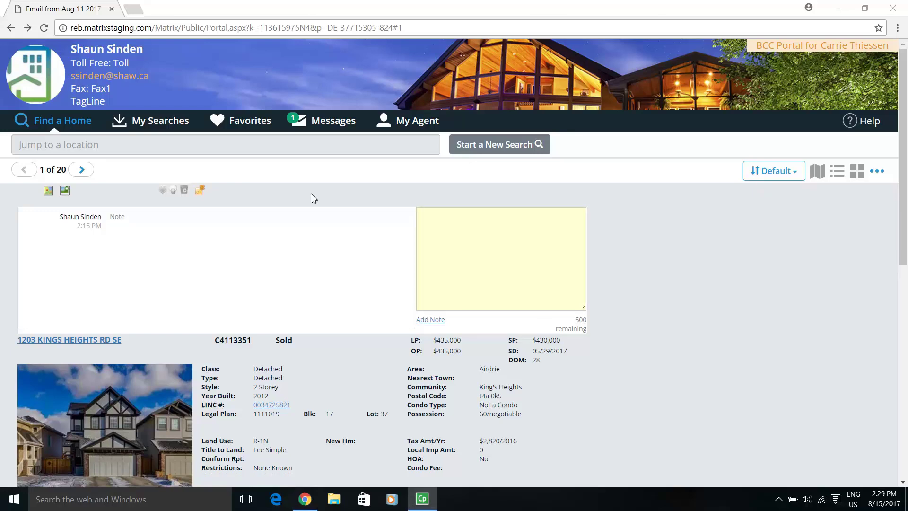
Go to the messages page and review both property notes
left_click(326, 125)
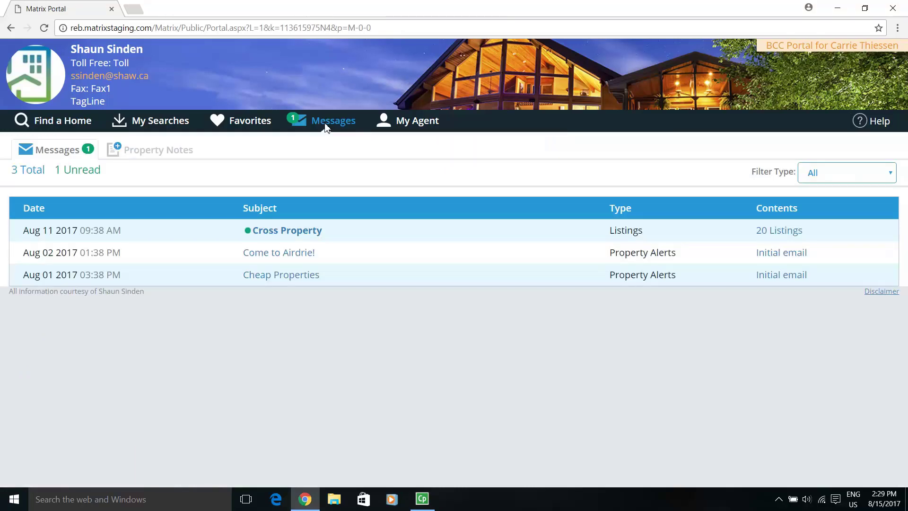
left_click(167, 152)
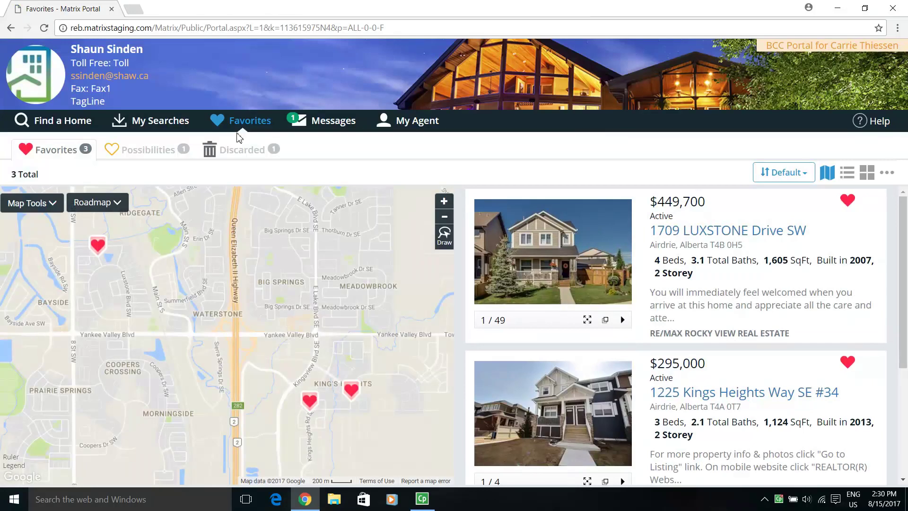
Review the Possibilities listings and the client's saved searches
left_click(168, 154)
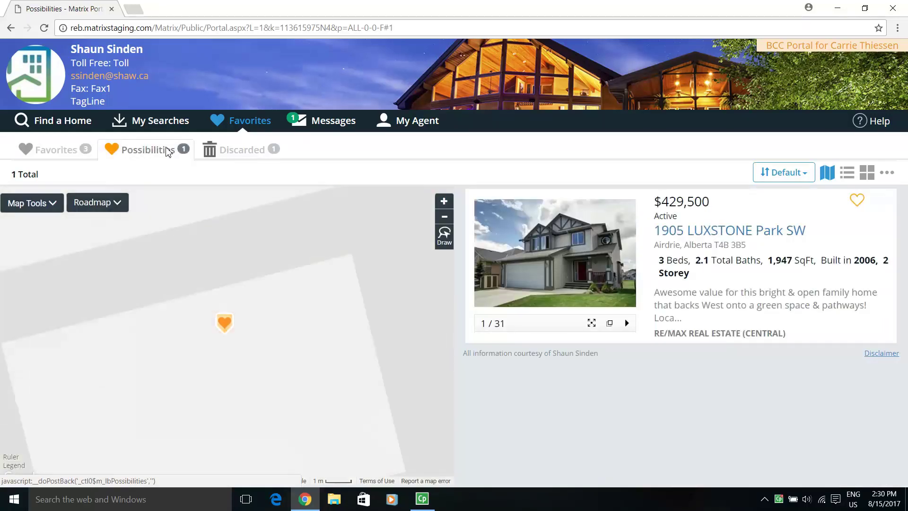
left_click(171, 119)
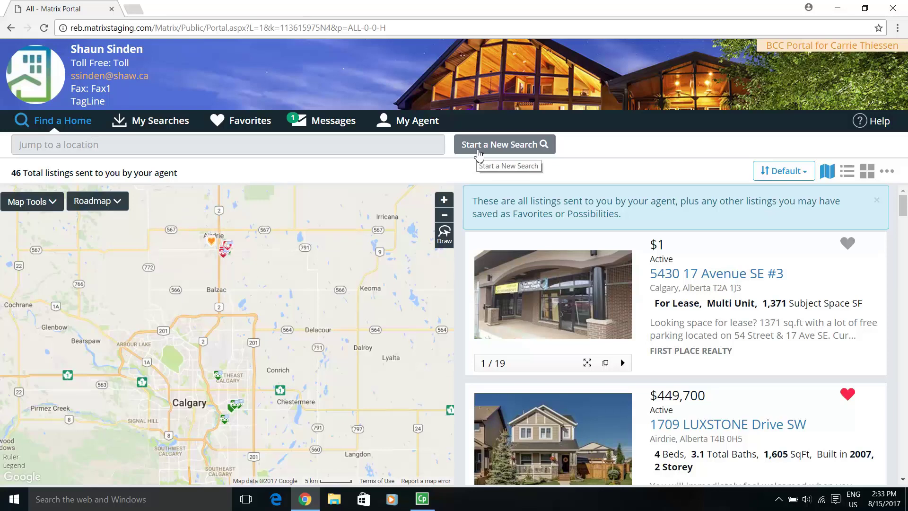
Run a new search for detached homes up to $350,000 with at least 3 bedrooms
left_click(504, 146)
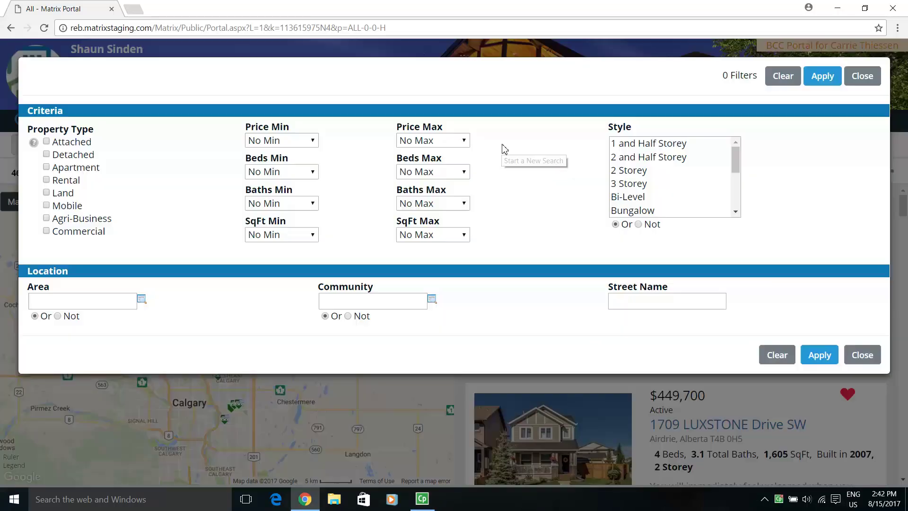
left_click(463, 142)
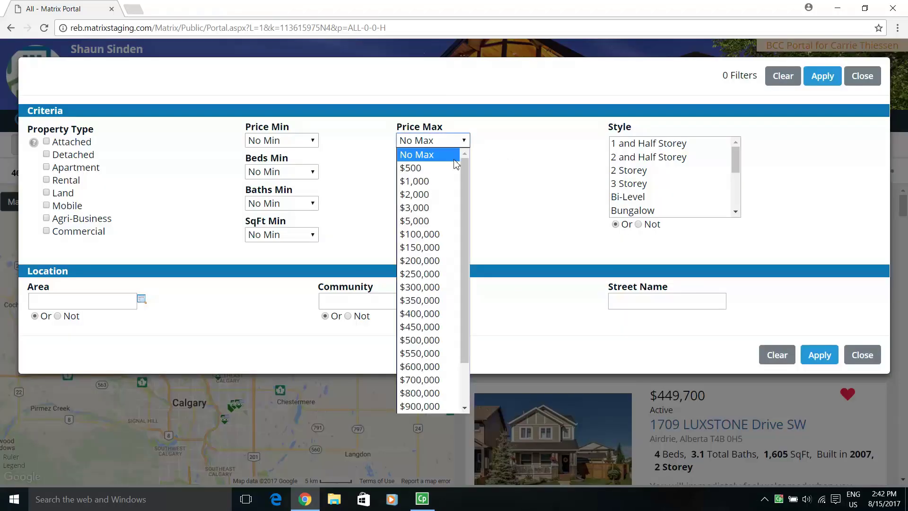
left_click(432, 301)
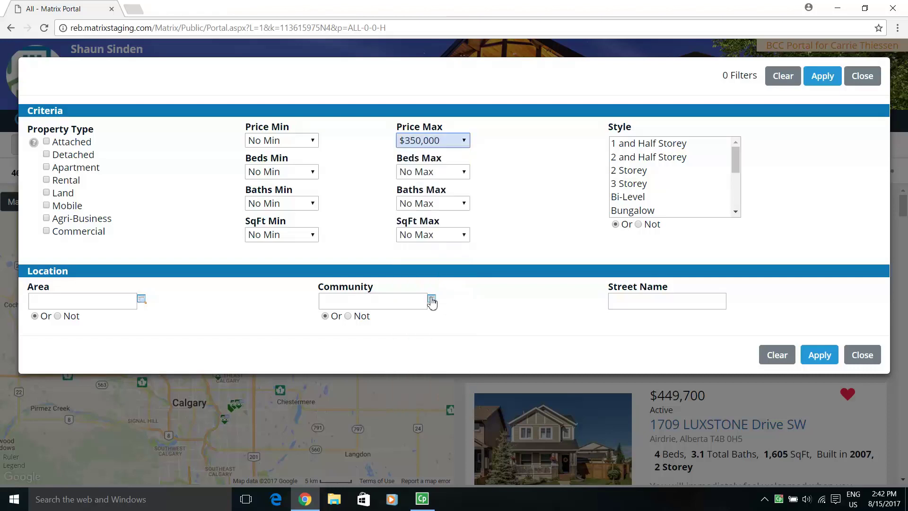
left_click(305, 173)
left_click(269, 234)
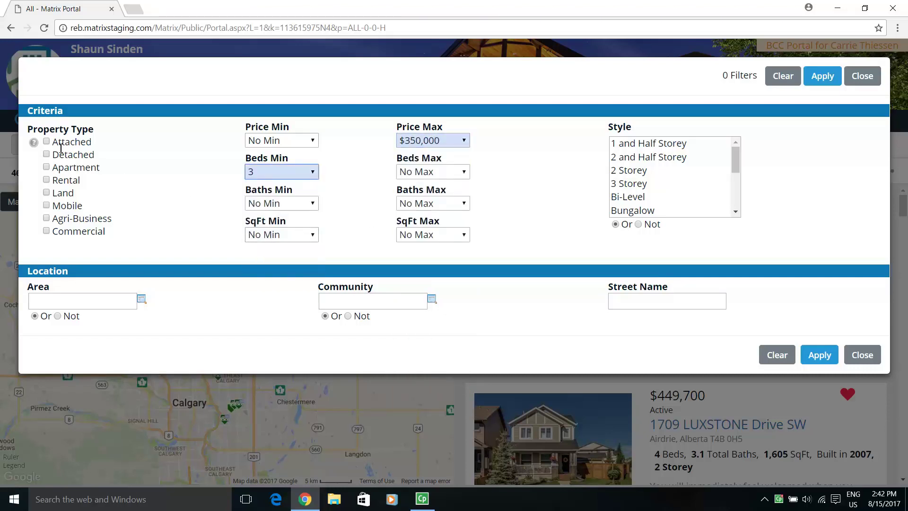
left_click(46, 153)
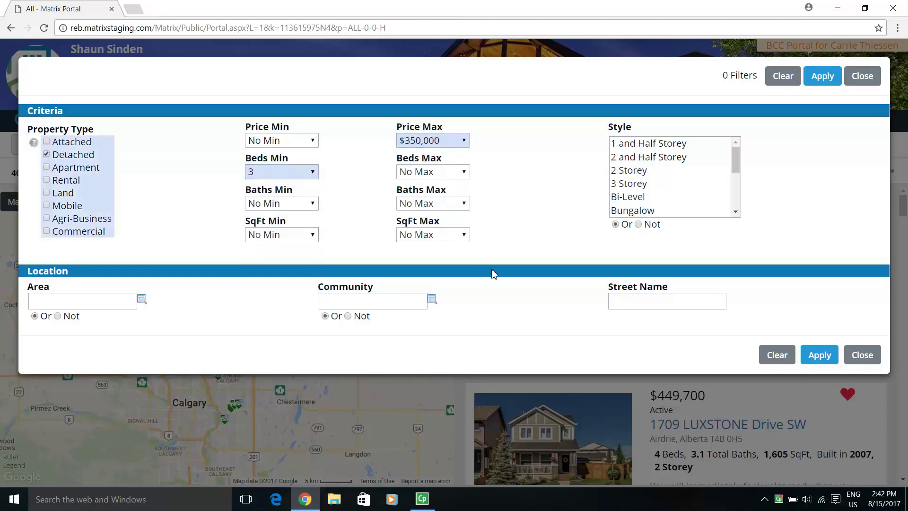
left_click(820, 354)
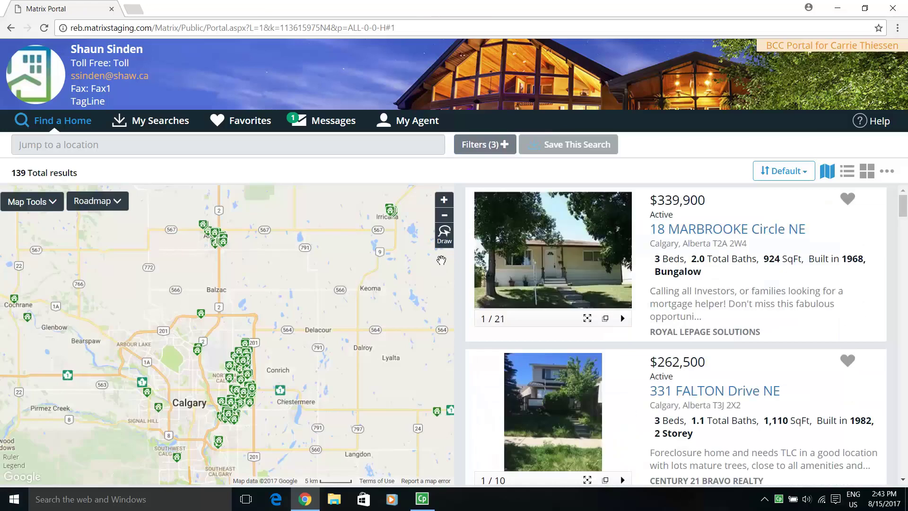
Draw a northeast Calgary search area and require a minimum of 2 baths
left_click(444, 234)
left_click_drag(228, 343, 243, 337)
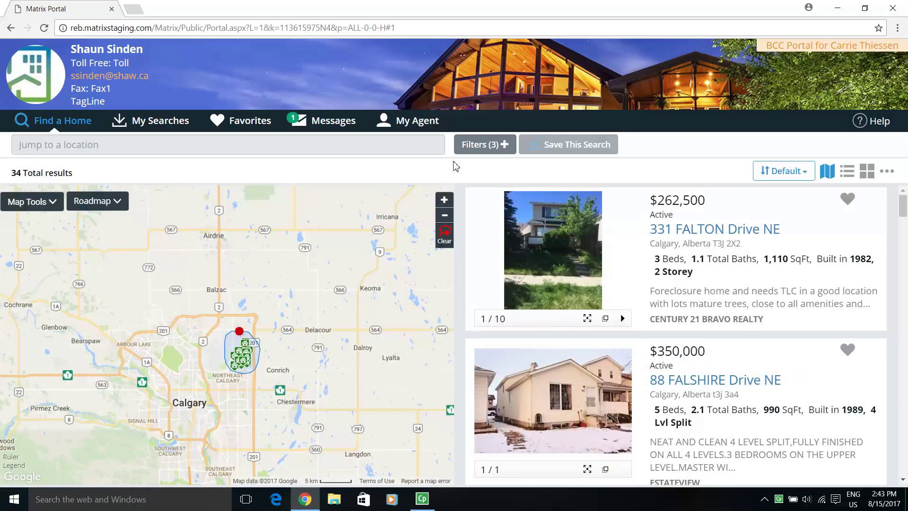
left_click(477, 150)
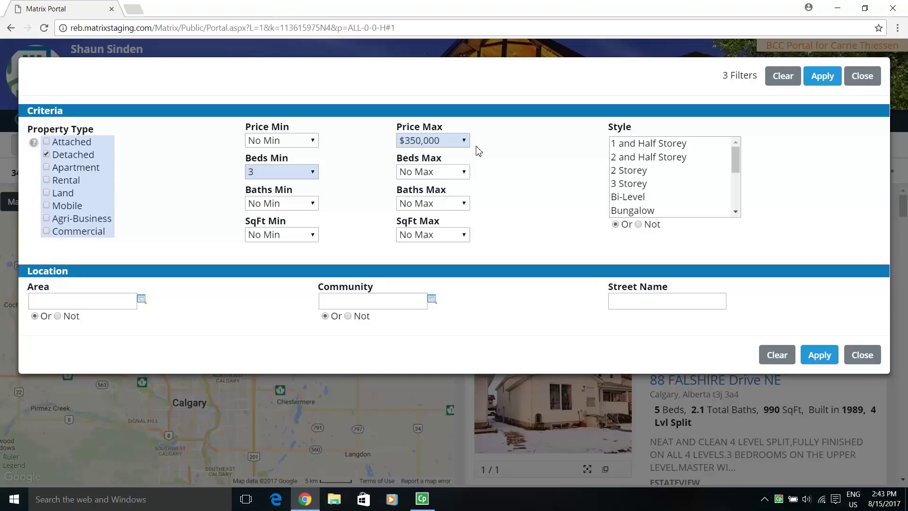
left_click(266, 243)
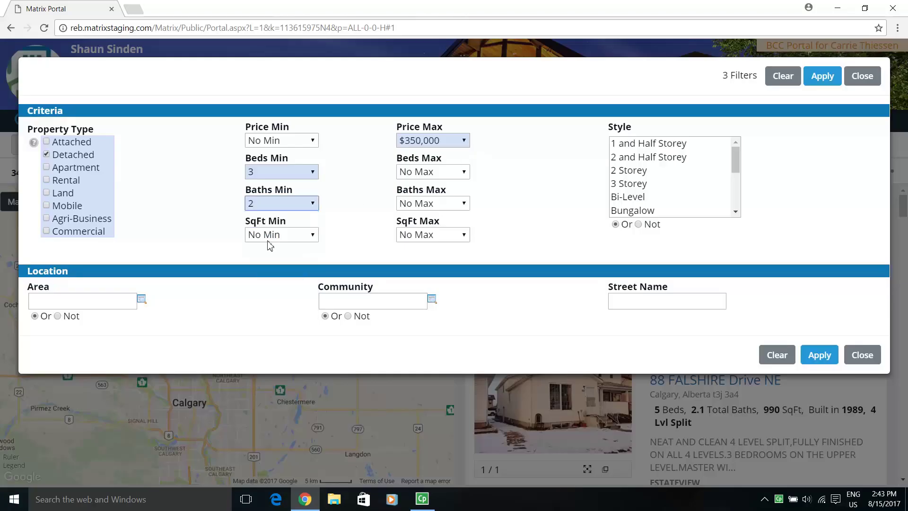
left_click(819, 357)
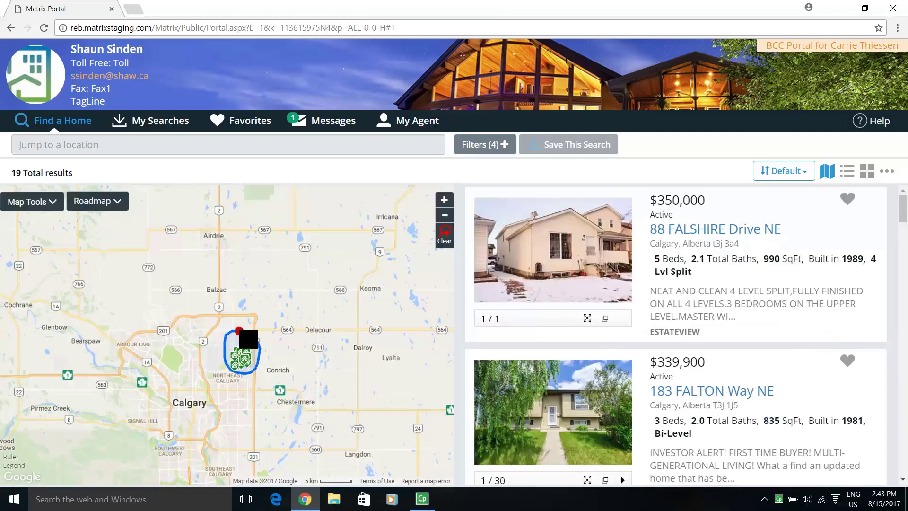
Dismiss the Delete Shape popup and clear the drawn northeast Calgary area from the map
left_click(233, 335)
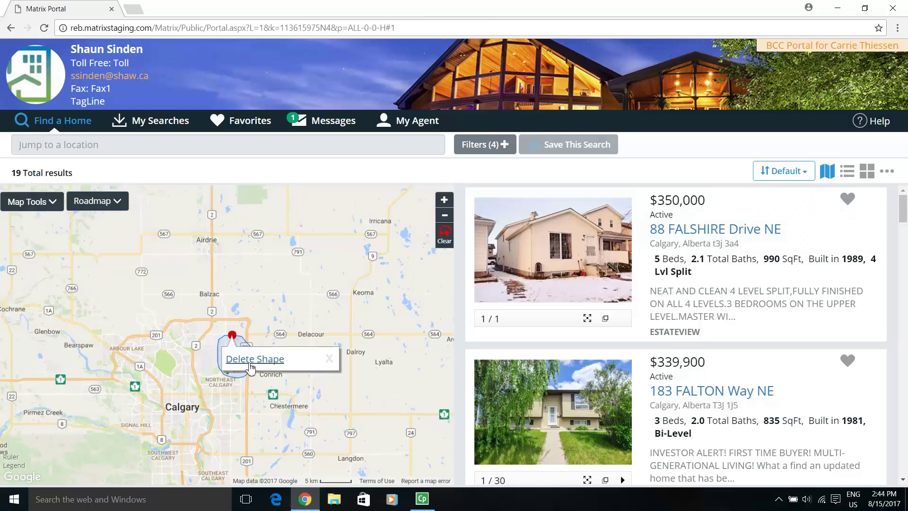
left_click(445, 244)
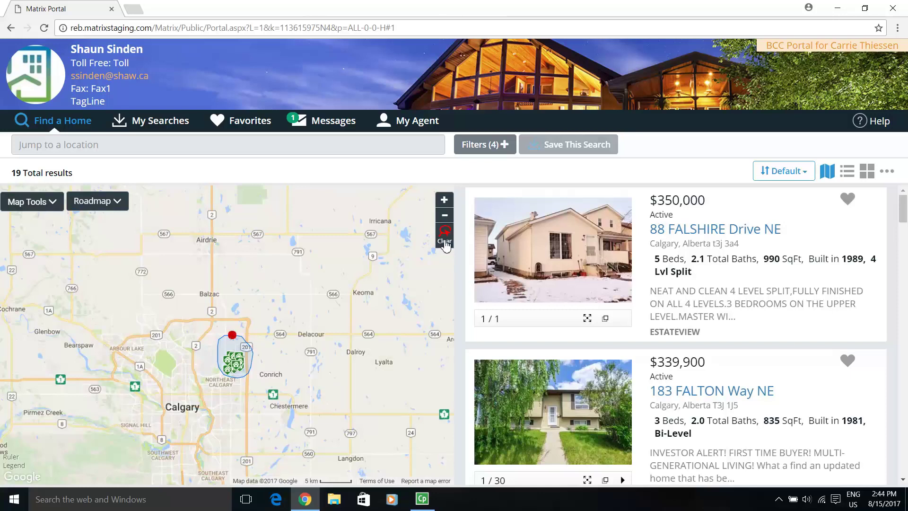
left_click(445, 246)
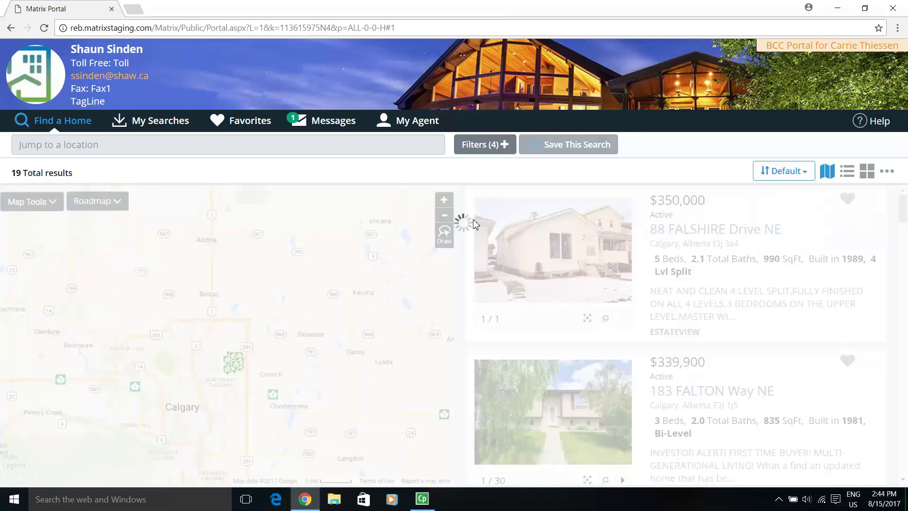